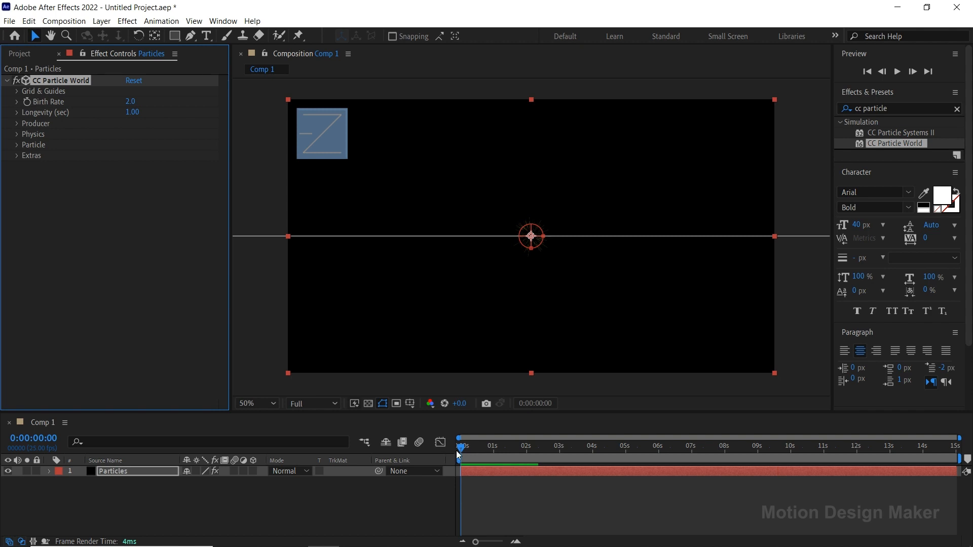
# Preview the default particle burst and park the current time at 0:00:01:00
pyautogui.press('space')
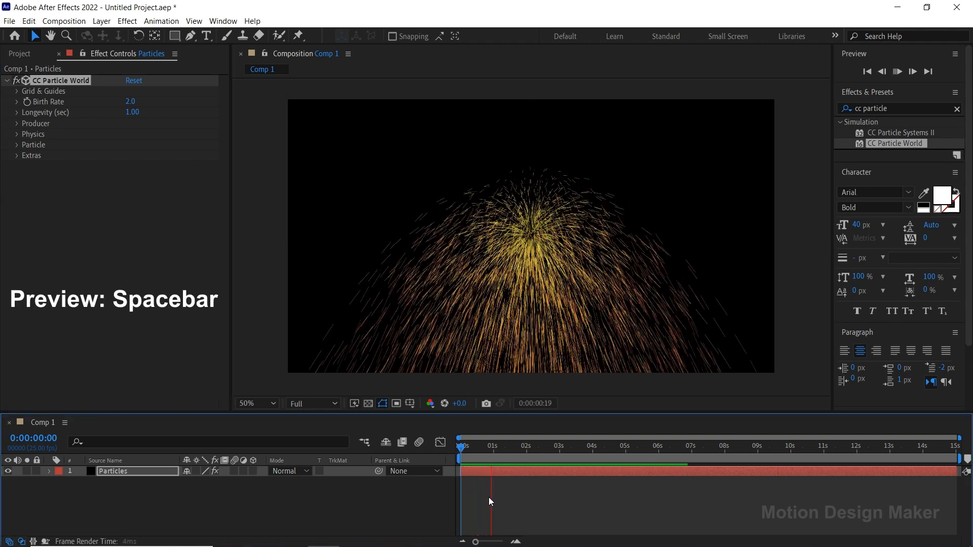
pyautogui.press('space')
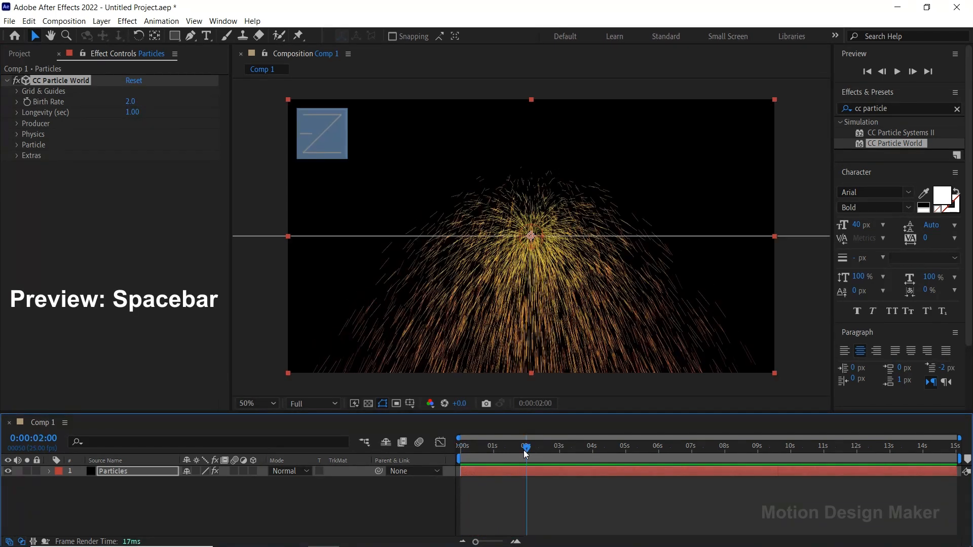
pyautogui.moveTo(525, 451); pyautogui.dragTo(496, 453)
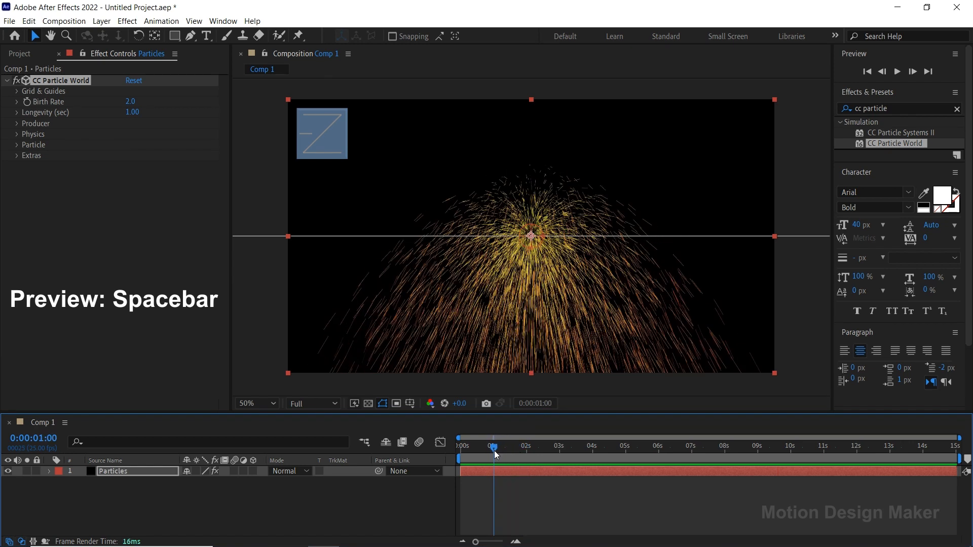
# Set the CC Particle World longevity to 2 seconds
pyautogui.click(135, 112)
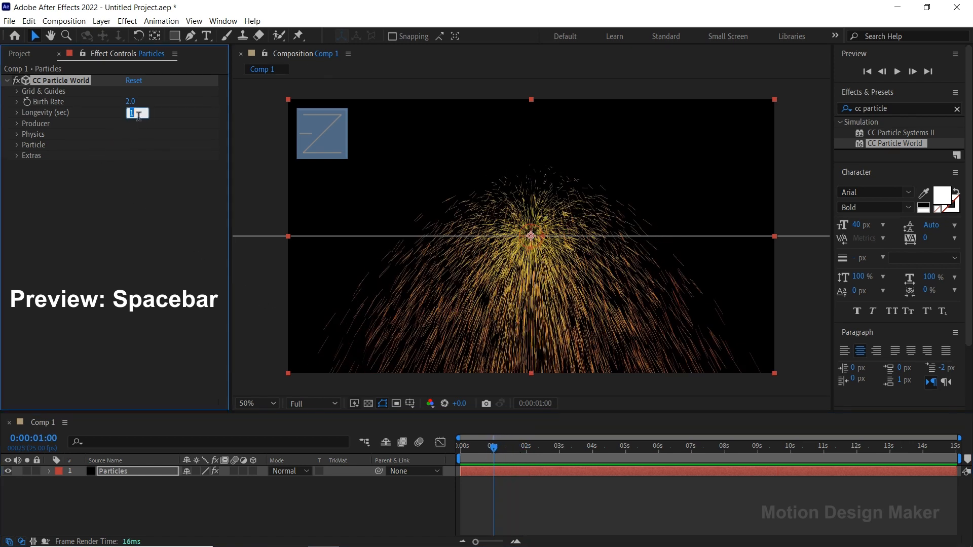
pyautogui.write('2')
pyautogui.press('Return')
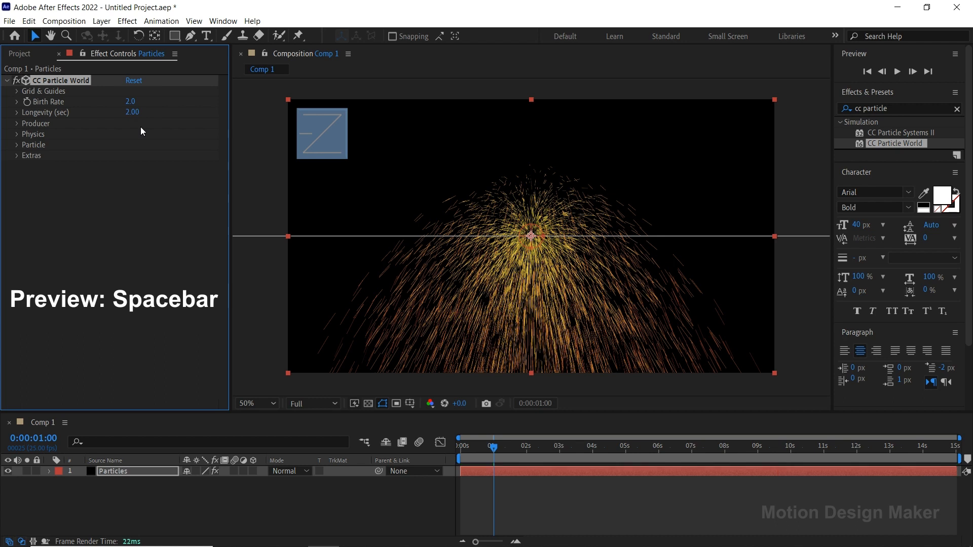
# Set the particle producer's Radius X to 0.5, Radius Y to 0.5 and Radius Z to 1
pyautogui.click(16, 124)
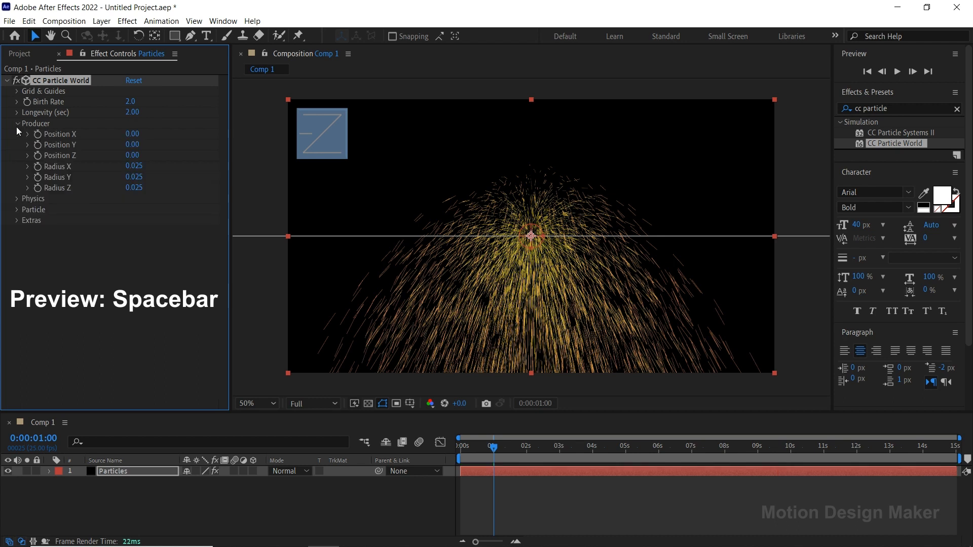
pyautogui.click(134, 167)
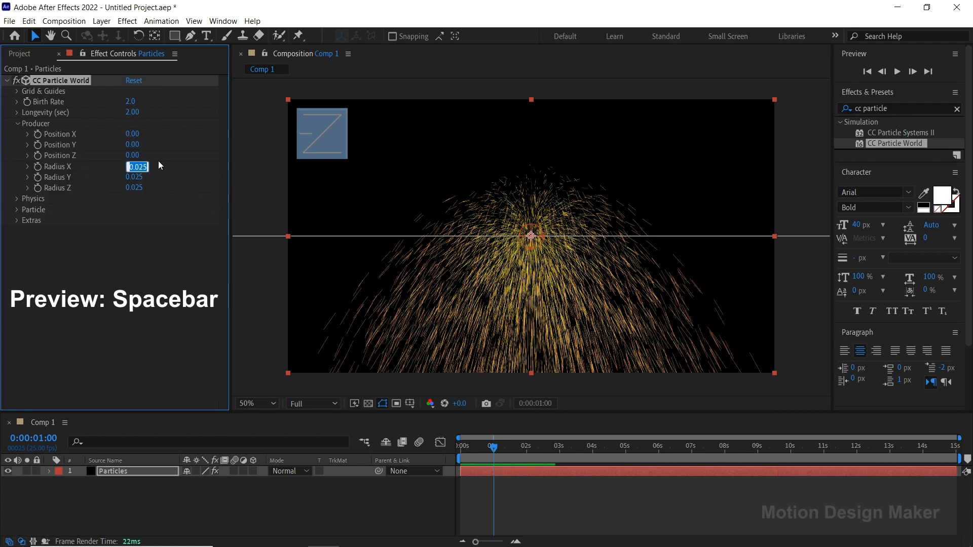
pyautogui.write('0.5')
pyautogui.press('Return')
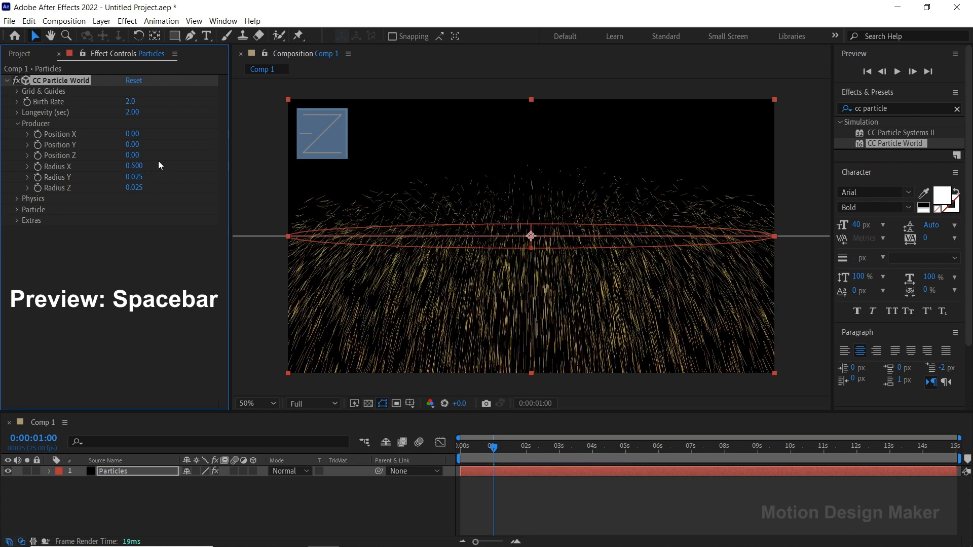
pyautogui.write('.500')
pyautogui.press('Return')
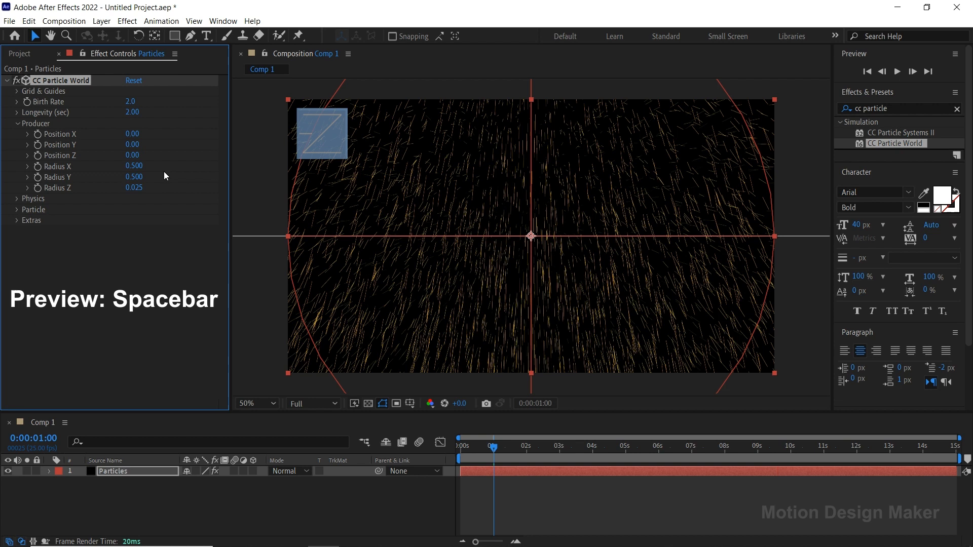
pyautogui.click(137, 187)
pyautogui.write('1')
pyautogui.press('Return')
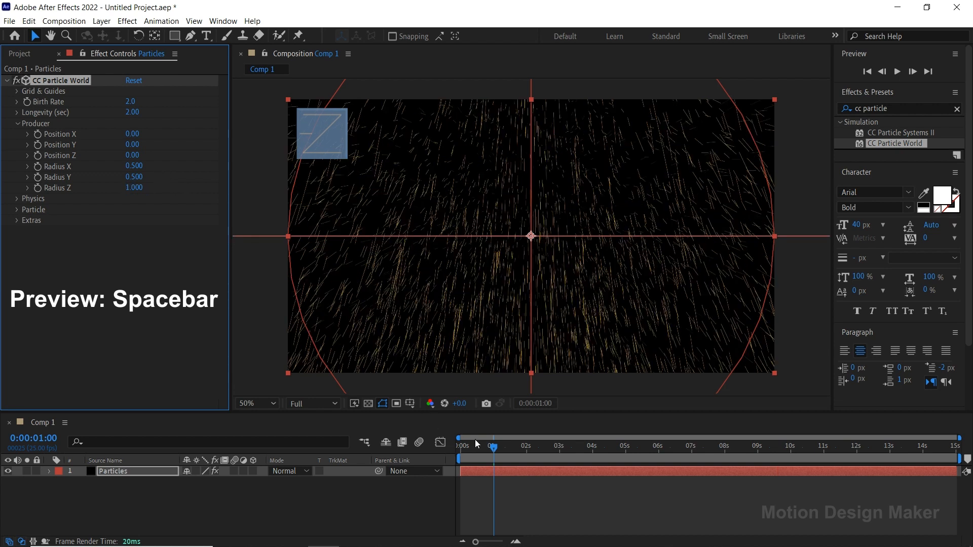
# Preview the widened particle spread from the start of the composition, ending with the current time at 0:00:01:00
pyautogui.moveTo(495, 448); pyautogui.dragTo(459, 449)
pyautogui.press('space')
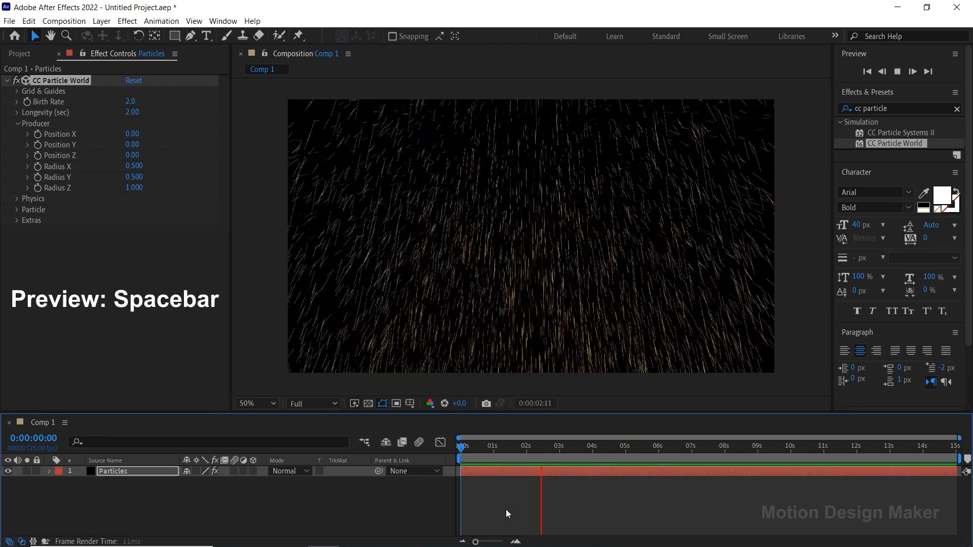
pyautogui.press('space')
pyautogui.click(494, 448)
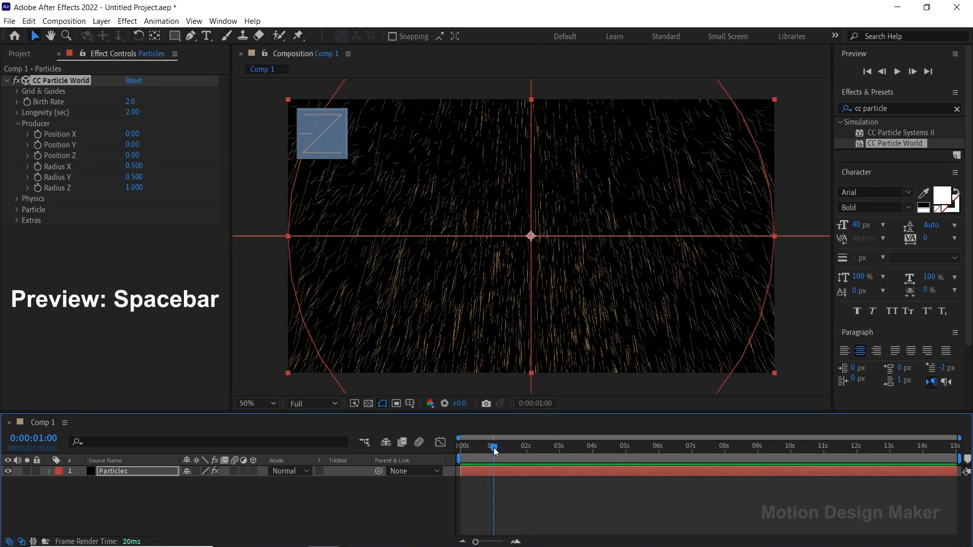
# Set the particle physics Velocity to 0.1 and Gravity to 0
pyautogui.click(16, 198)
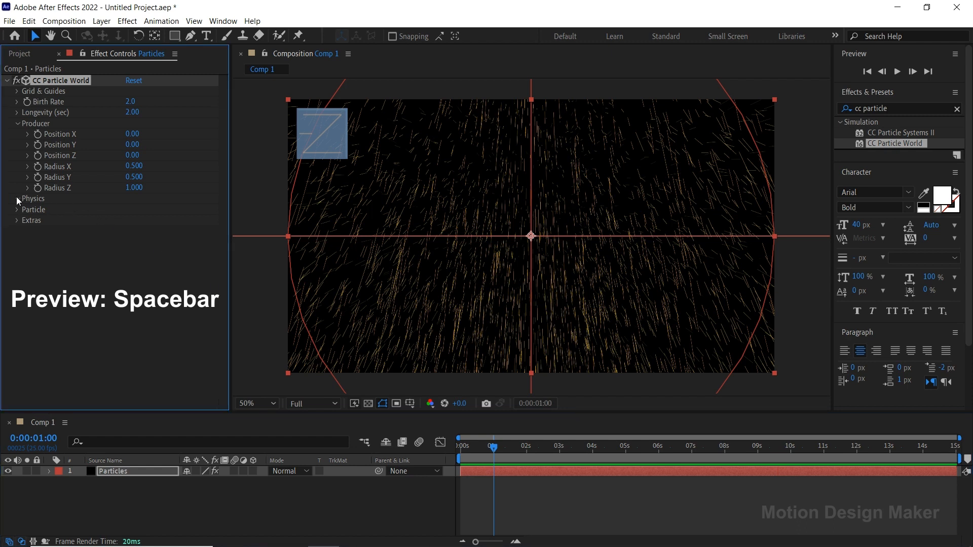
pyautogui.click(131, 220)
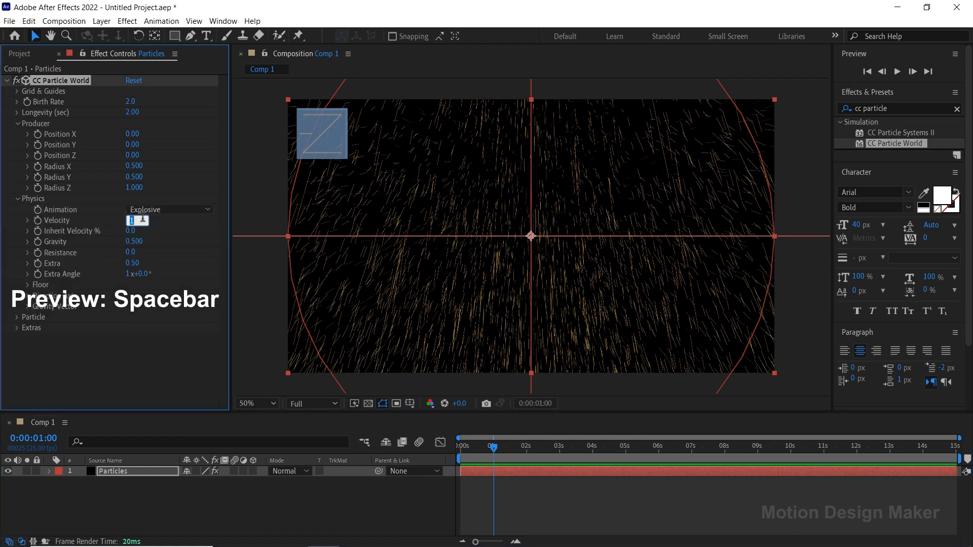
pyautogui.write('0.1')
pyautogui.click(135, 242)
pyautogui.write('0')
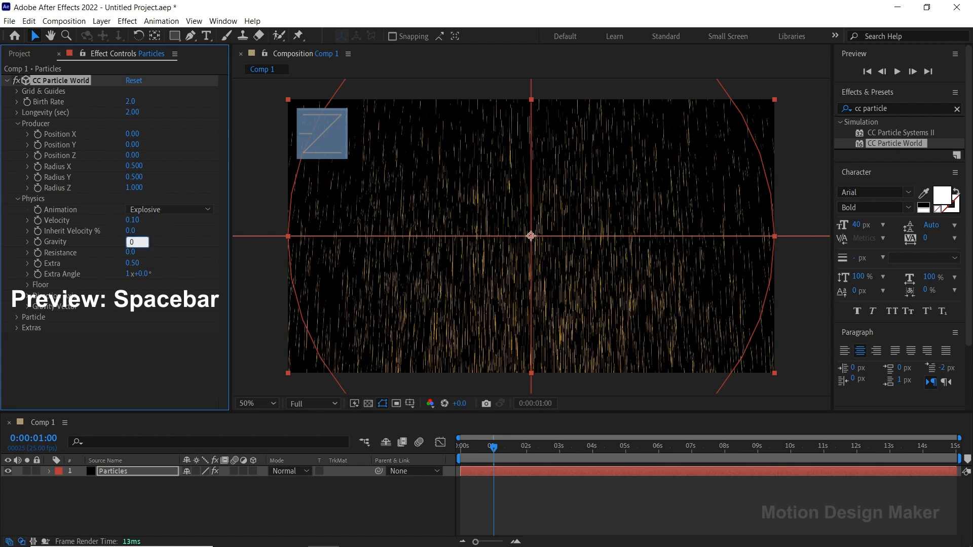
pyautogui.press('Return')
# Play the slowed, gravity-free particles from the first frame and return the current time to 0:00:01:00
pyautogui.moveTo(491, 456); pyautogui.dragTo(446, 448)
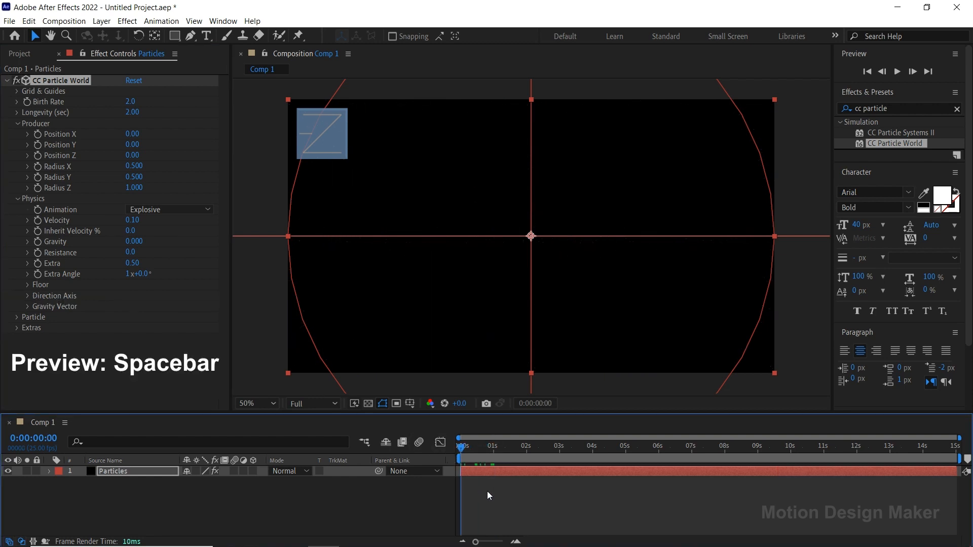
pyautogui.press('space')
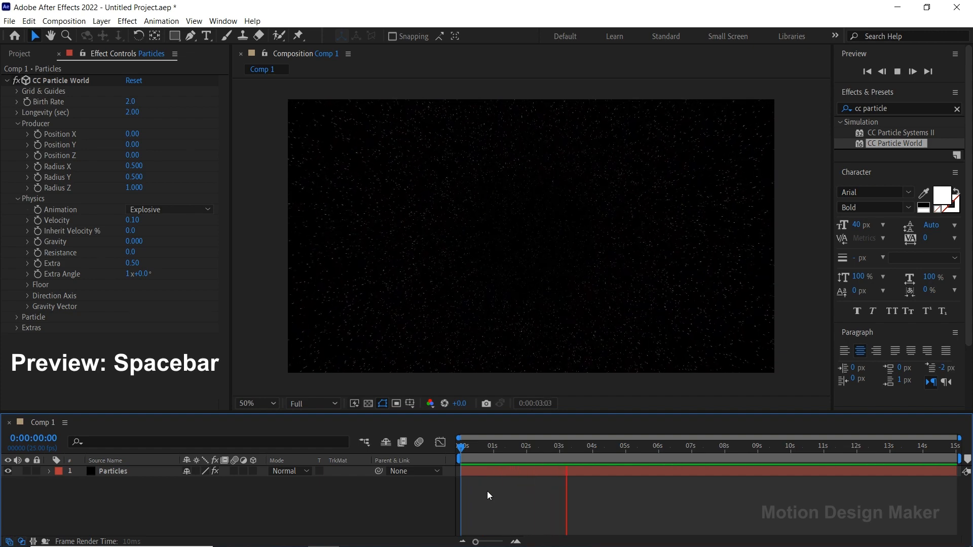
pyautogui.press('space')
pyautogui.moveTo(531, 450); pyautogui.dragTo(494, 448)
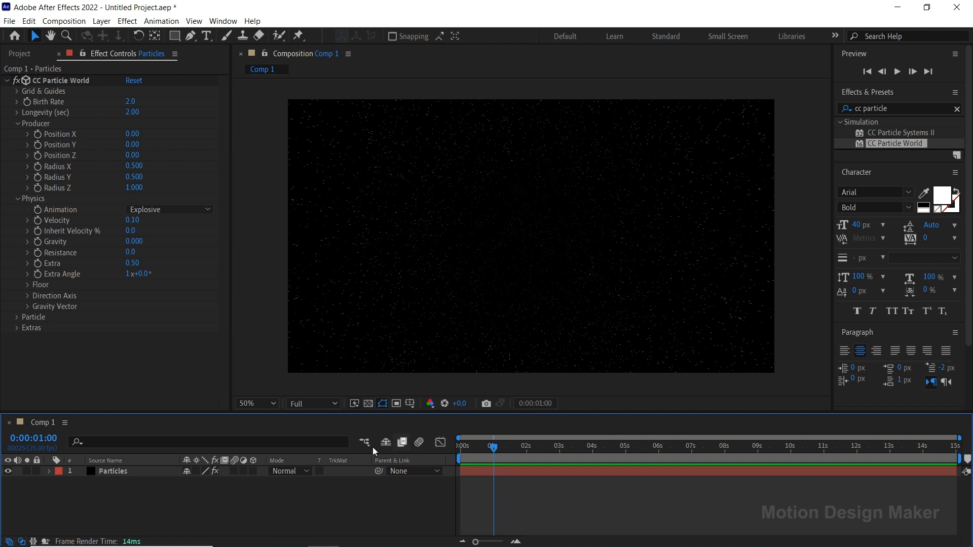
# Change the Particle Type from lines to Star
pyautogui.click(17, 318)
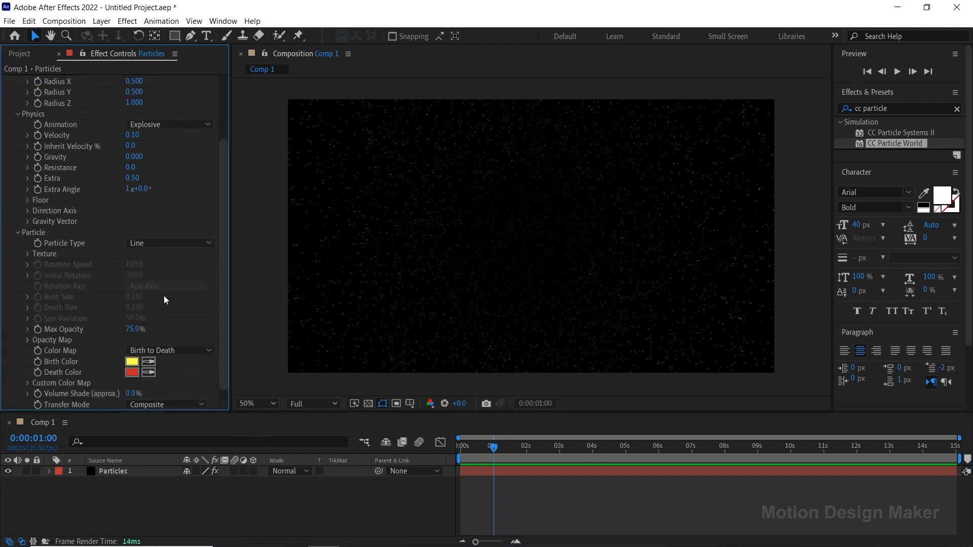
pyautogui.click(207, 246)
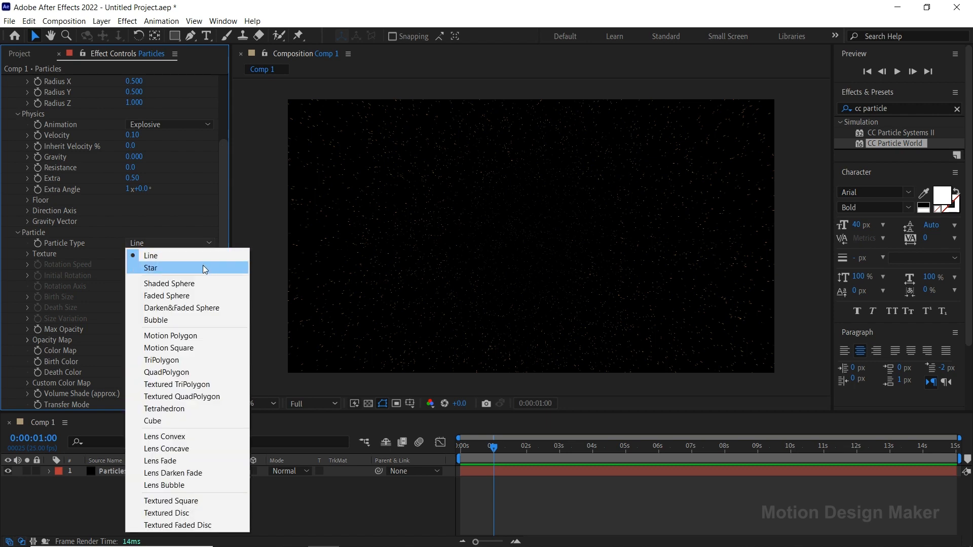
pyautogui.click(204, 269)
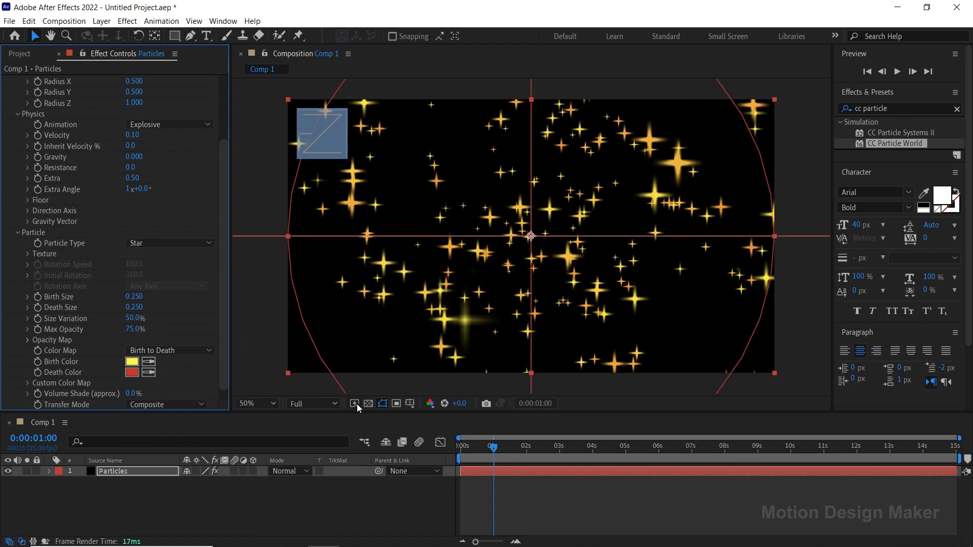
# Preview the star particles from the start of the composition and move the current time back to 0:00:01:00
pyautogui.moveTo(494, 450); pyautogui.dragTo(452, 454)
pyautogui.click(504, 512)
pyautogui.press('space')
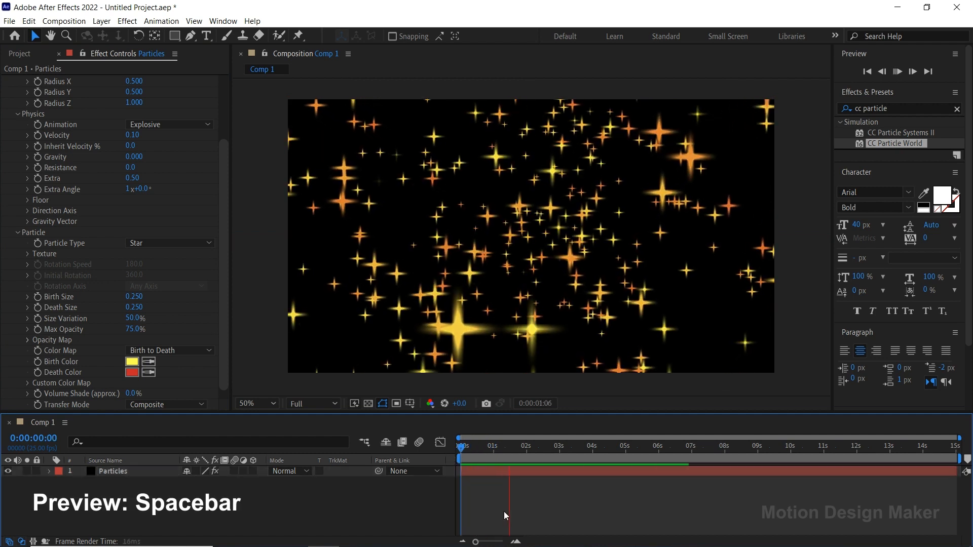
pyautogui.press('space')
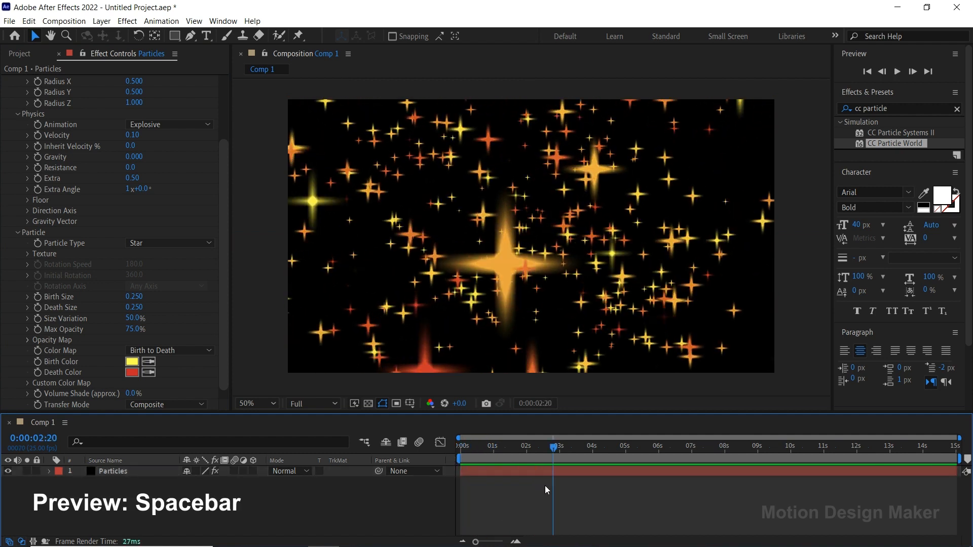
pyautogui.moveTo(554, 450); pyautogui.dragTo(495, 461)
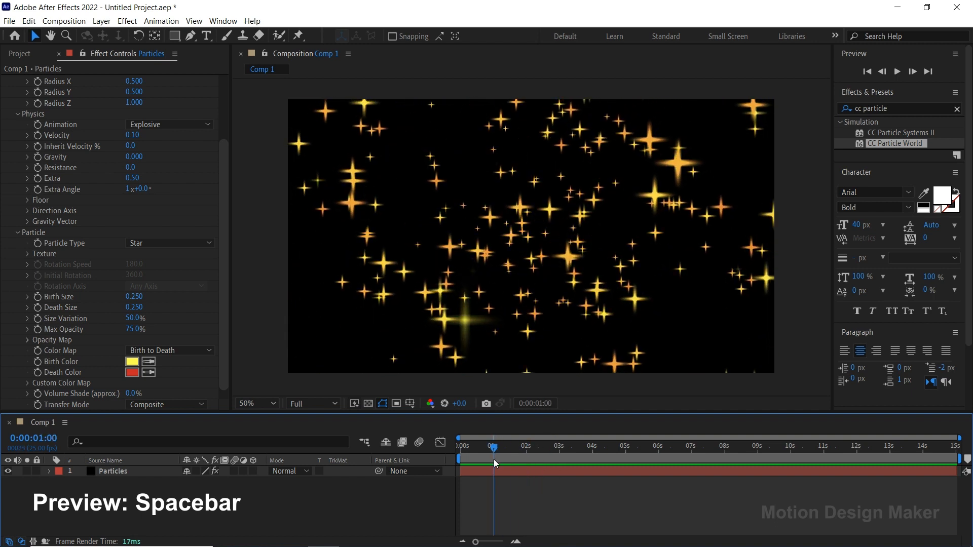
# Set the particles' Birth Size to 0.050, Death Size to 0.030 and Max Opacity to 100%
pyautogui.click(142, 297)
pyautogui.write('0.050')
pyautogui.click(183, 291)
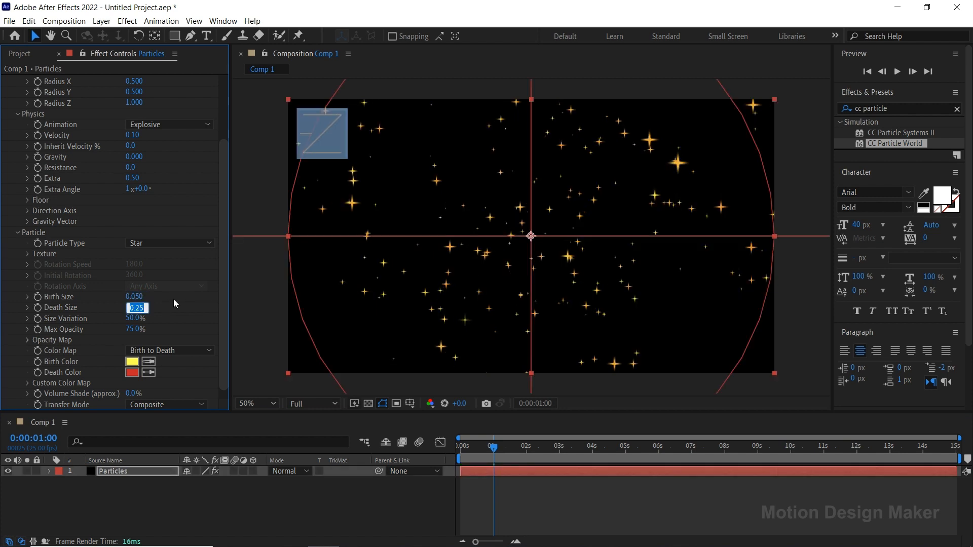
pyautogui.write('0.030')
pyautogui.click(173, 299)
pyautogui.click(134, 329)
pyautogui.write('100')
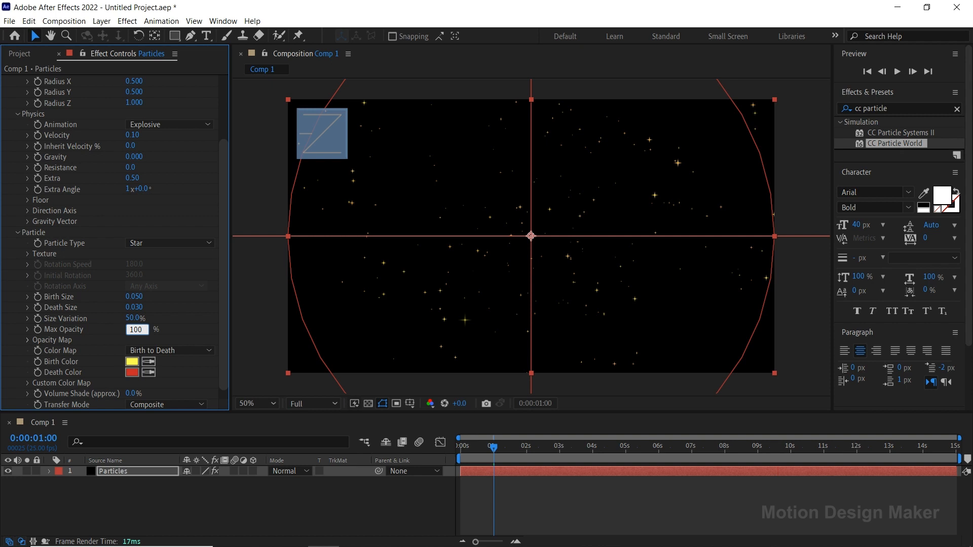
# Set the particles' Birth Color to white (FEFEFE) and sample that same color for the Death Color
pyautogui.click(132, 362)
pyautogui.click(122, 348)
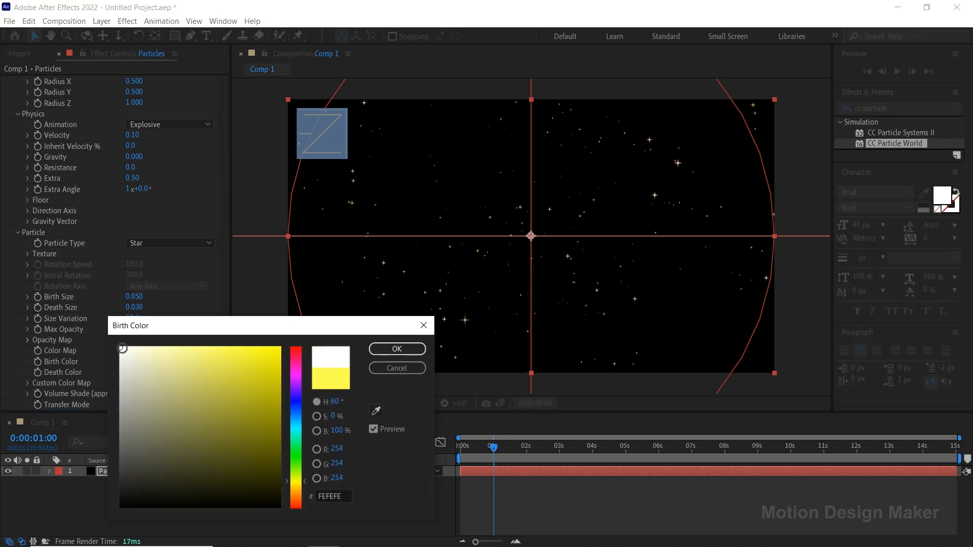
pyautogui.click(408, 350)
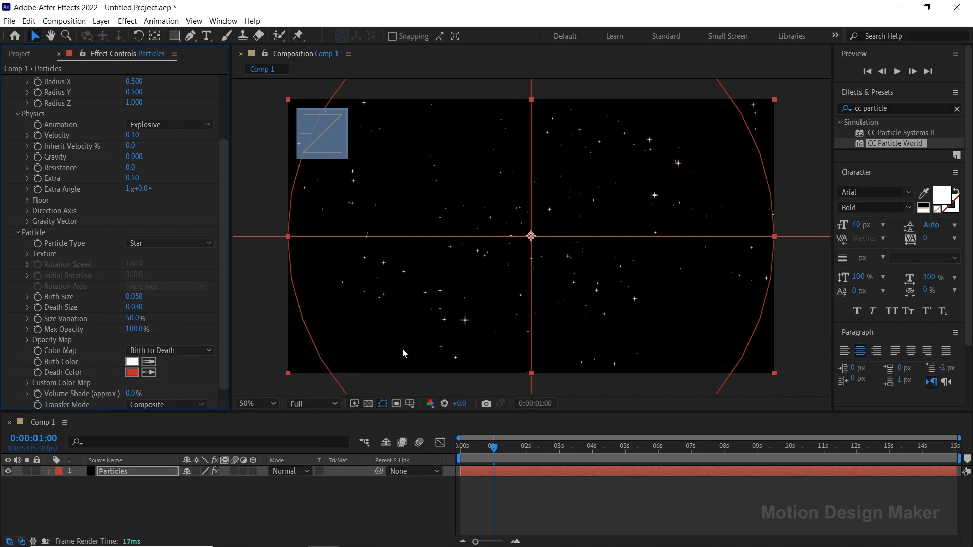
pyautogui.click(152, 372)
pyautogui.click(131, 364)
# Preview the small white stars and return the current time to 0:00:01:00
pyautogui.press('space')
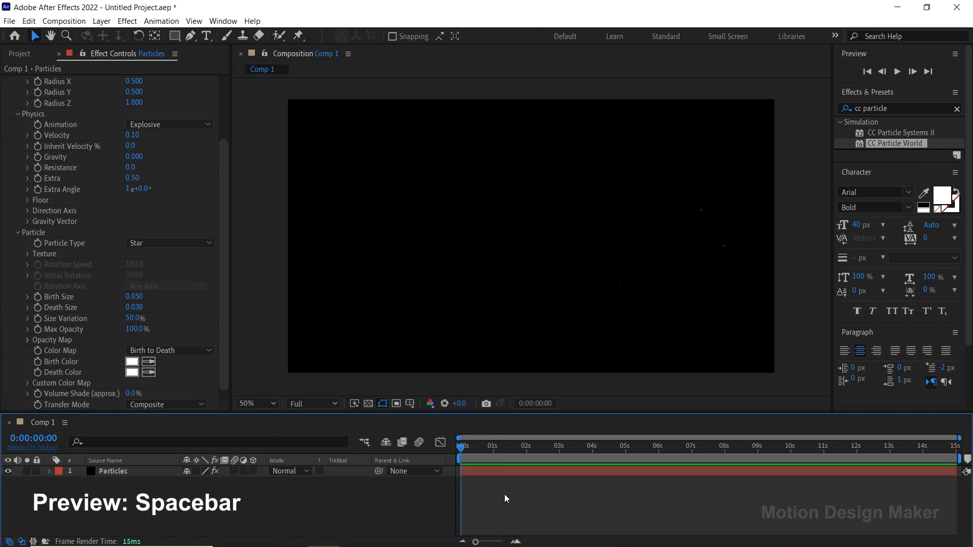
pyautogui.press('space')
pyautogui.press('space')
pyautogui.moveTo(519, 458); pyautogui.dragTo(494, 457)
# Redraw the Particles layer's Opacity Map with straighter fade-in and fade-out slopes on its two sides
pyautogui.click(494, 467)
pyautogui.moveTo(224, 314); pyautogui.dragTo(223, 340)
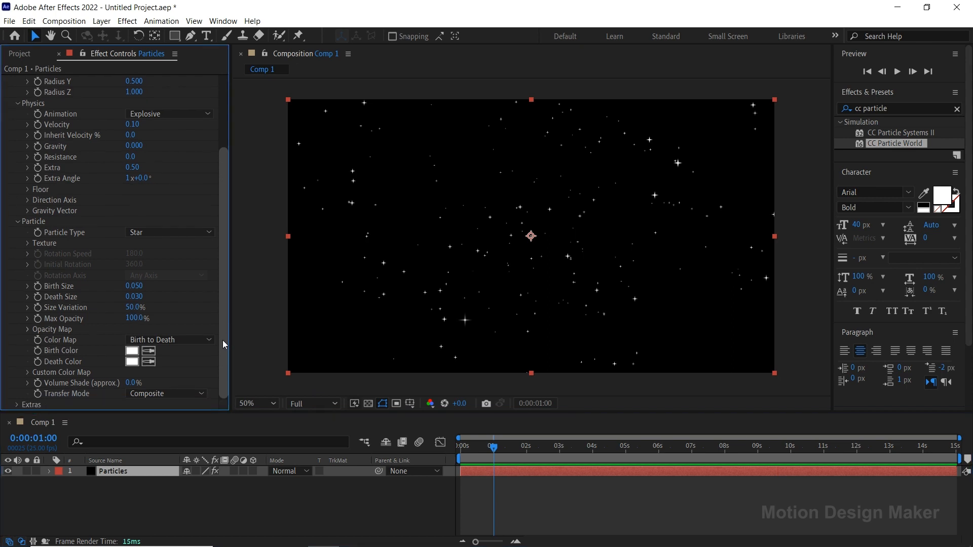
pyautogui.click(28, 329)
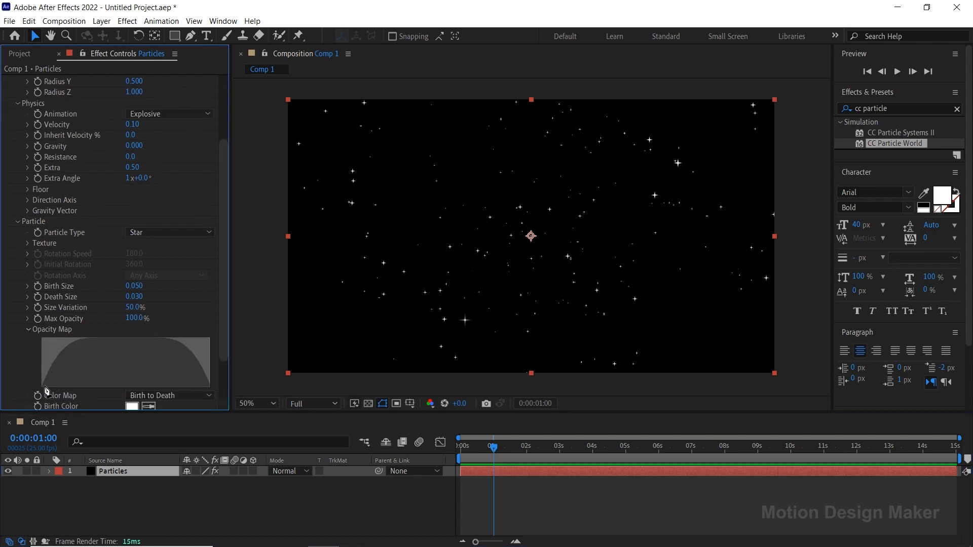
pyautogui.moveTo(43, 388); pyautogui.dragTo(100, 338)
pyautogui.moveTo(159, 346)
pyautogui.mouseDown()
pyautogui.moveTo(212, 391)
pyautogui.moveTo(158, 341)
pyautogui.mouseUp()
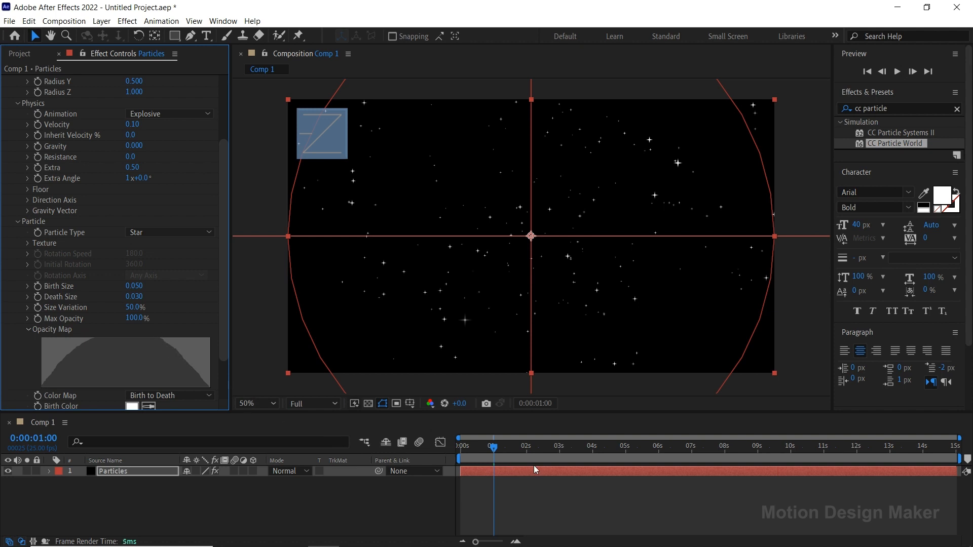
# Preview the stars' new opacity fades, return the current time to 0:00:01:00 and collapse the Opacity Map settings
pyautogui.click(454, 482)
pyautogui.press('space')
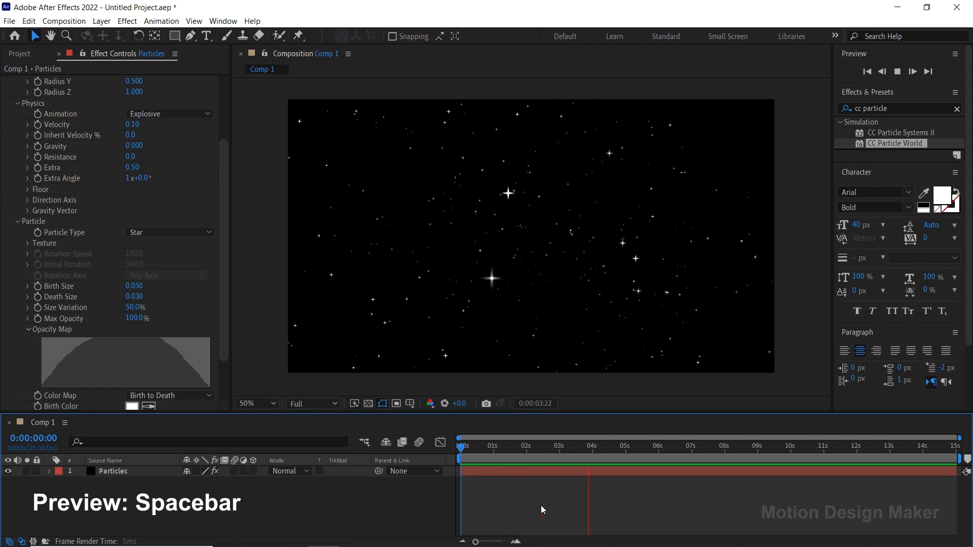
pyautogui.click(632, 447)
pyautogui.moveTo(632, 449); pyautogui.dragTo(492, 467)
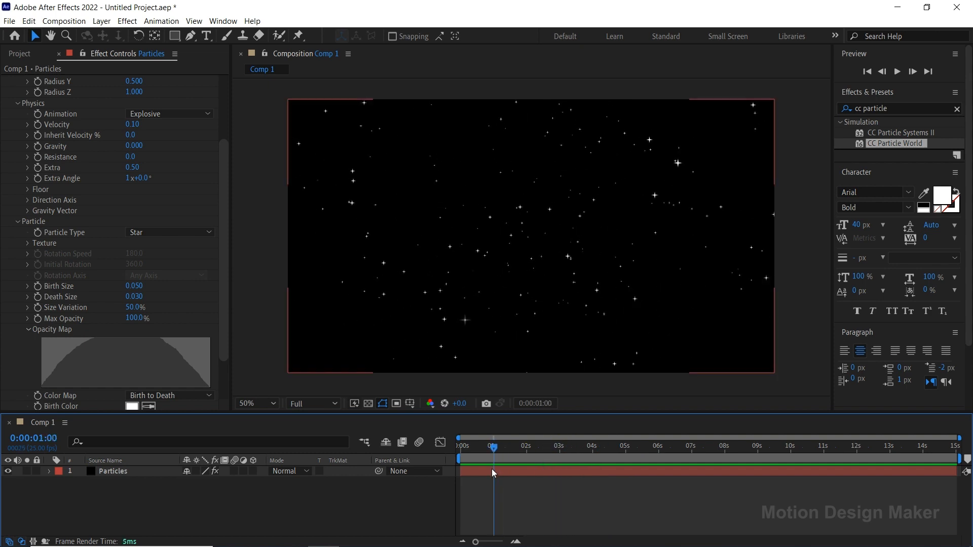
pyautogui.click(29, 330)
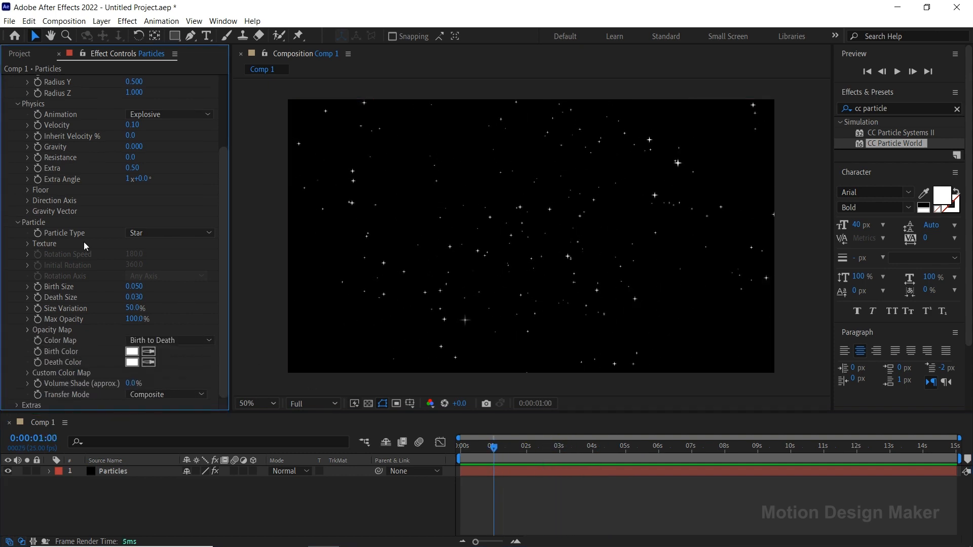
# Collapse the Particle, Physics and Producer settings of the CC Particle World effect
pyautogui.click(19, 223)
pyautogui.click(17, 199)
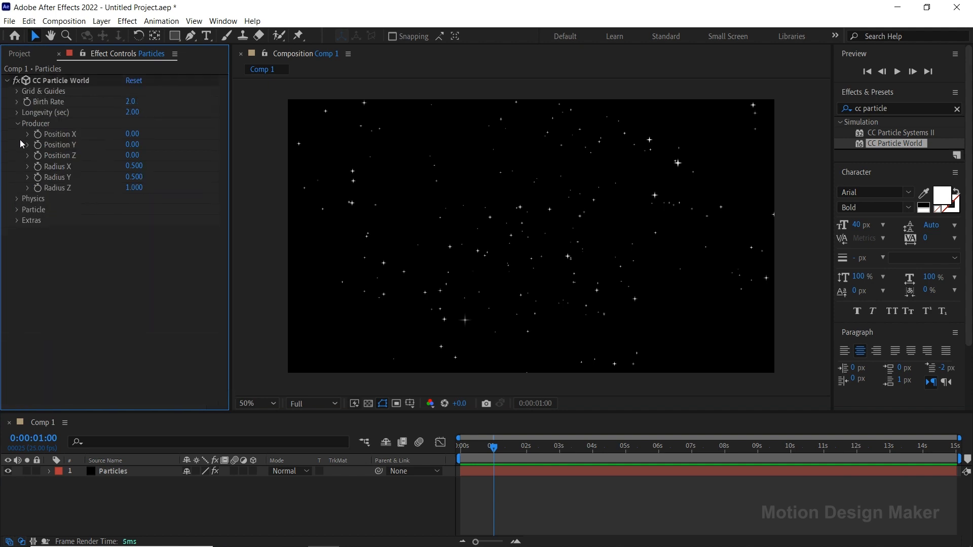
pyautogui.click(19, 123)
# Find the Stylize Glow effect and apply it to the Particles layer
pyautogui.click(512, 468)
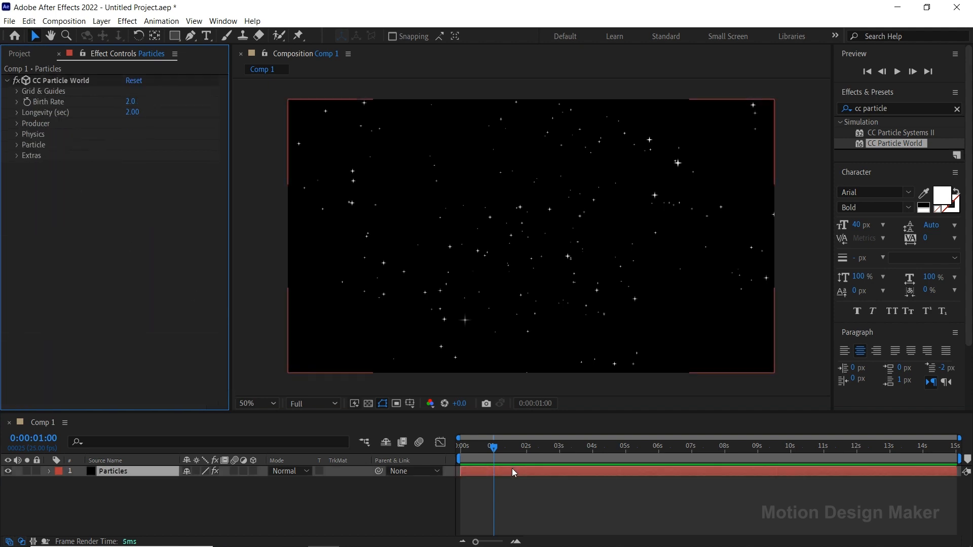
pyautogui.click(899, 109)
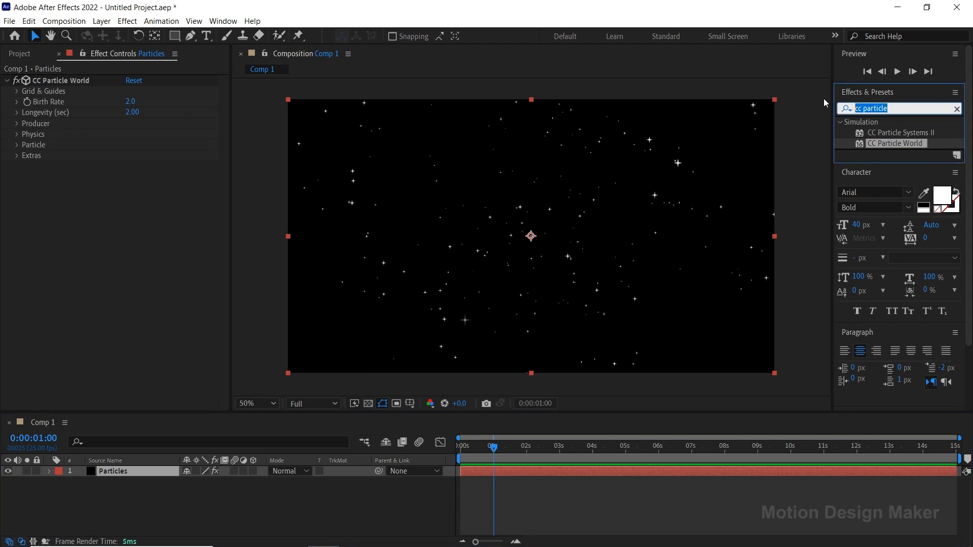
pyautogui.write('glow')
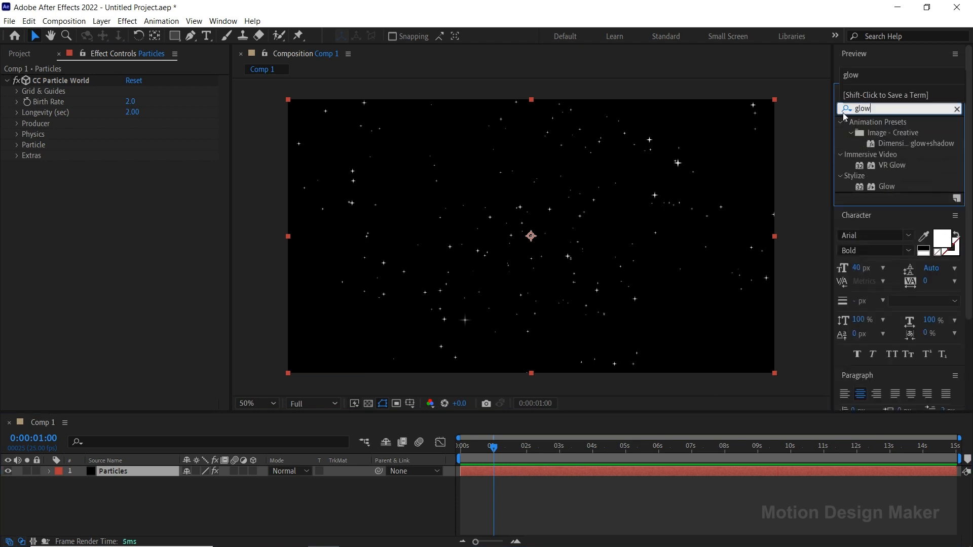
pyautogui.click(889, 187)
pyautogui.moveTo(890, 187); pyautogui.dragTo(548, 471)
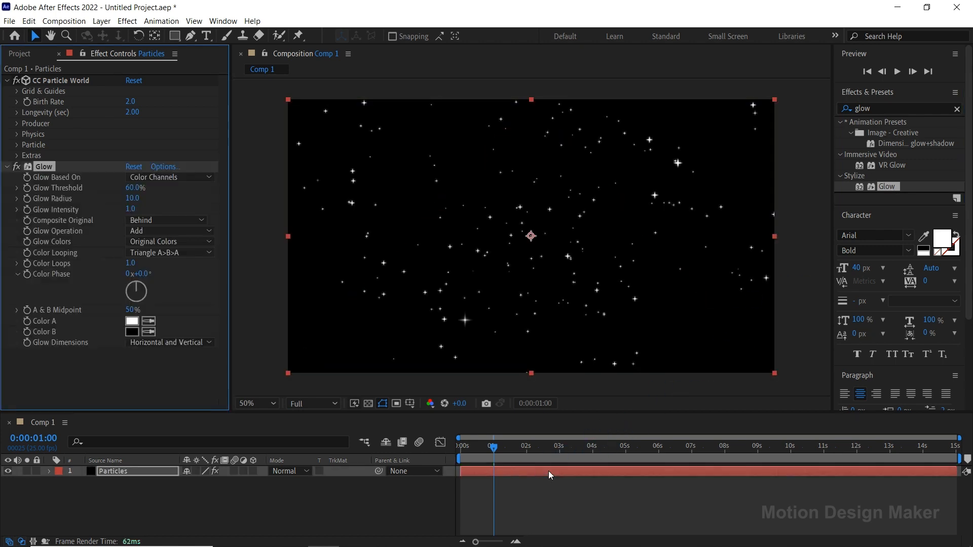
# Set the Glow Threshold to 65% and the Glow Radius to 35
pyautogui.click(135, 187)
pyautogui.write('65')
pyautogui.press('Return')
pyautogui.click(134, 197)
pyautogui.write('35')
pyautogui.press('Return')
# Preview the glowing stars and return the current time to 0:00:00:00
pyautogui.press('space')
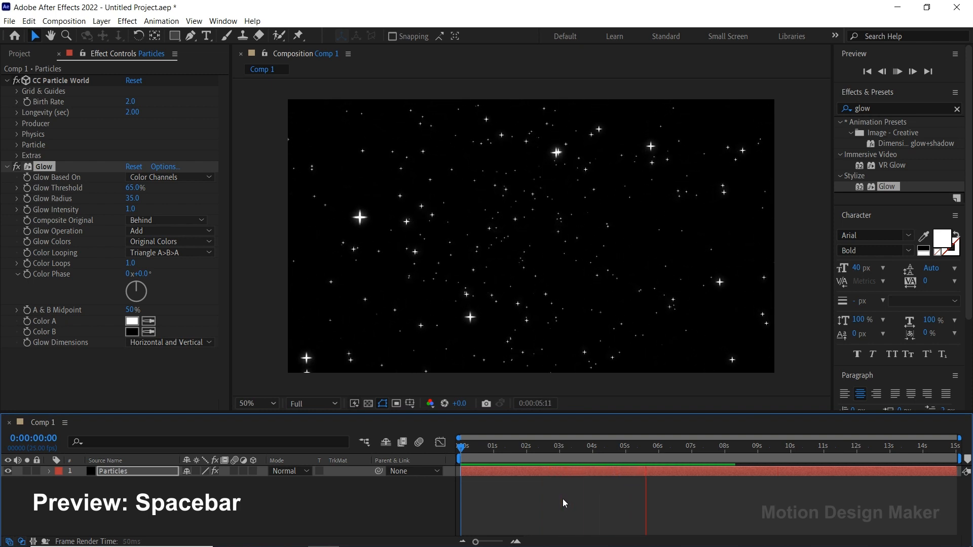
pyautogui.press('space')
pyautogui.moveTo(658, 457); pyautogui.dragTo(461, 462)
pyautogui.click(164, 375)
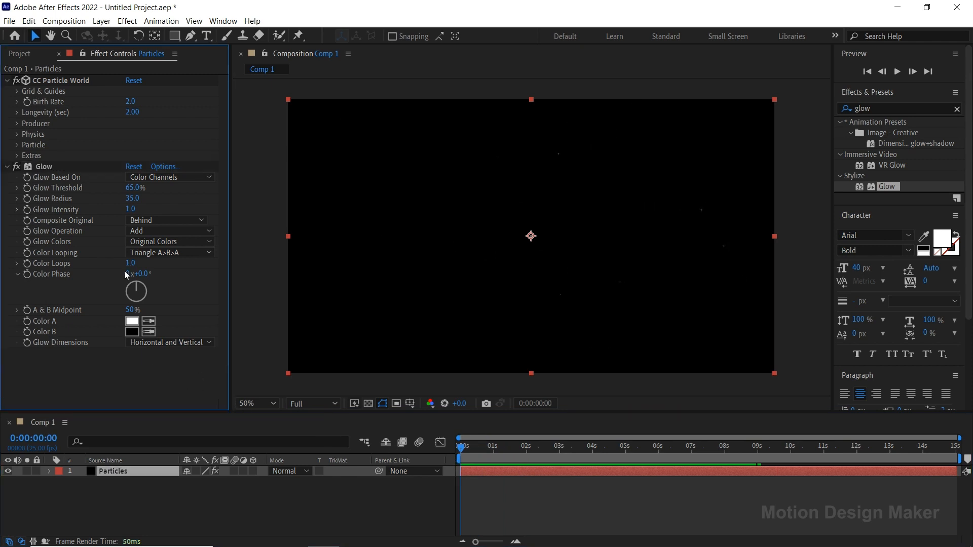
# Import the BG.jpg image as footage and place it beneath the Particles layer in Comp 1
pyautogui.click(11, 21)
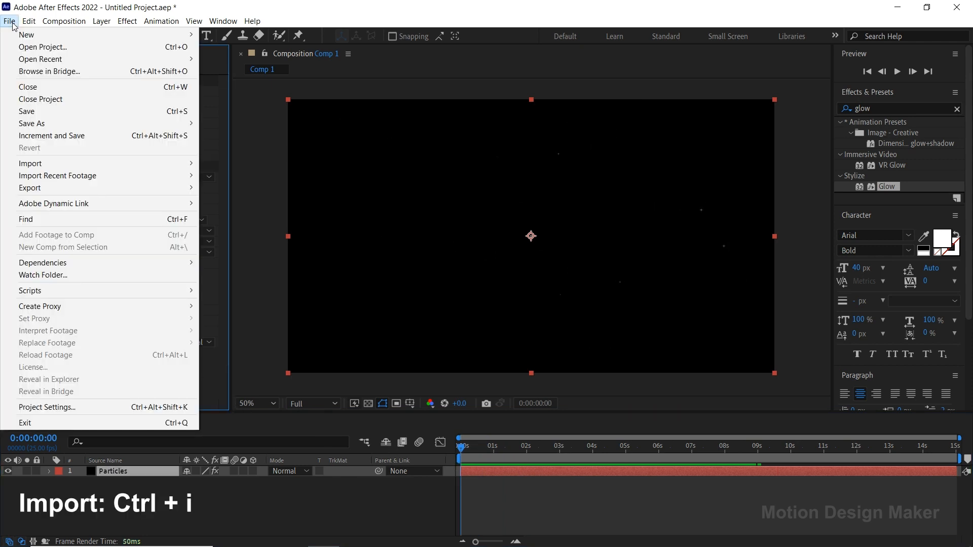
pyautogui.moveTo(99, 165)
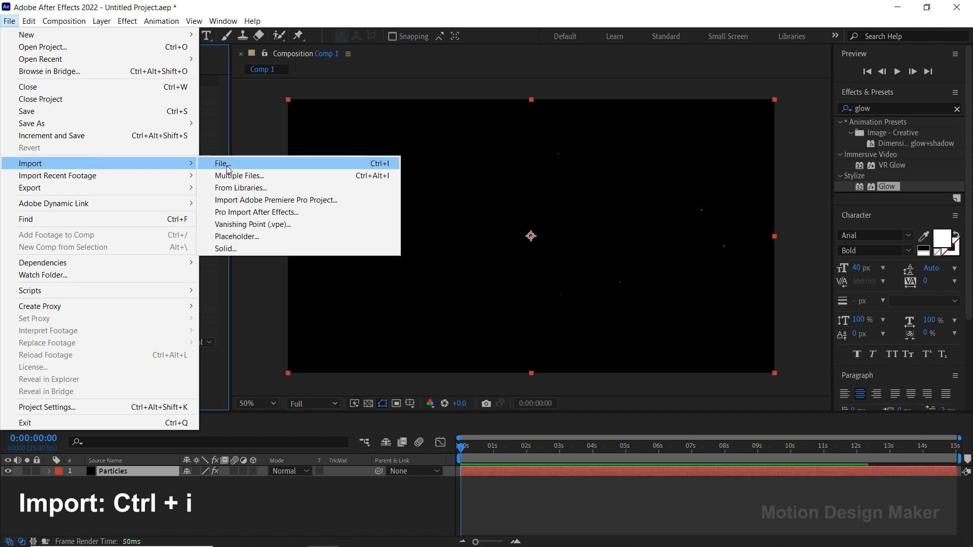
pyautogui.click(290, 166)
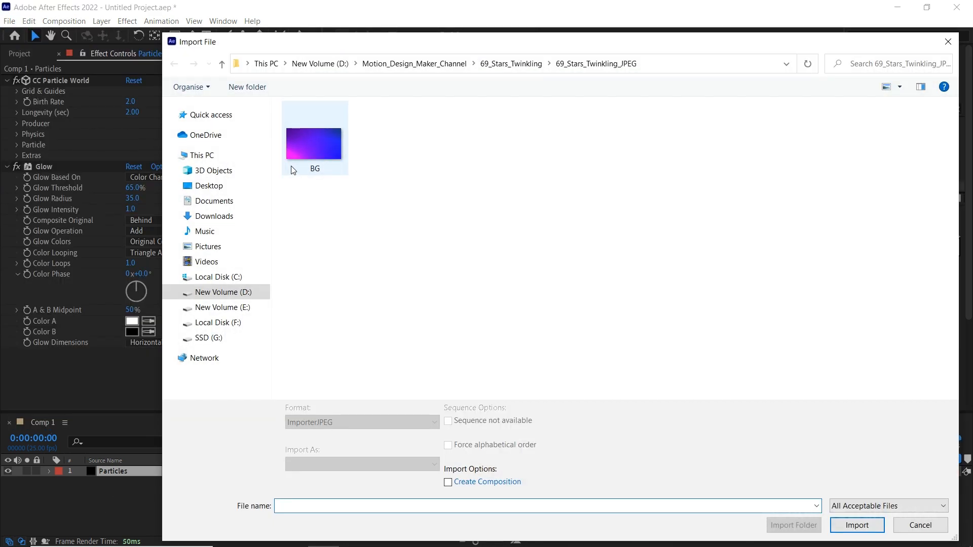
pyautogui.click(316, 141)
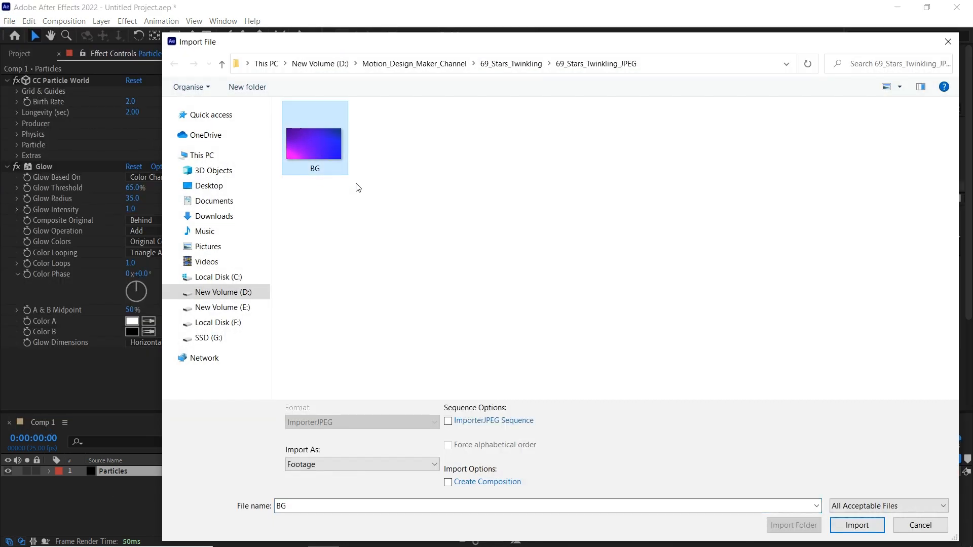
pyautogui.click(876, 525)
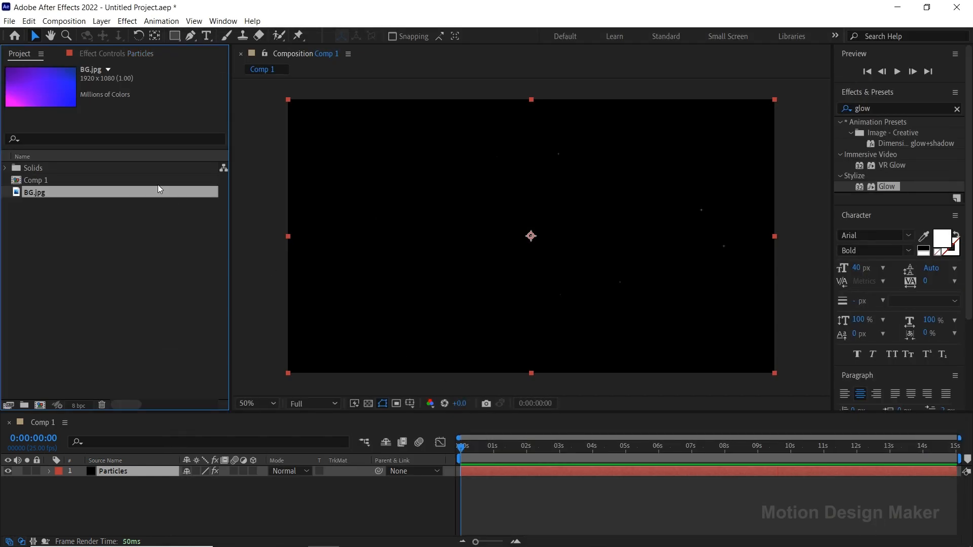
pyautogui.moveTo(115, 191); pyautogui.dragTo(147, 493)
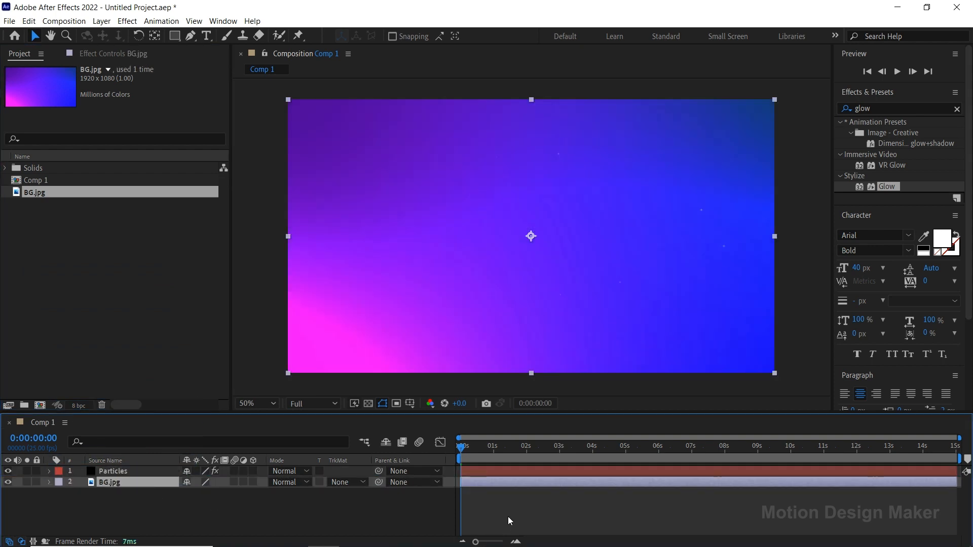
pyautogui.click(510, 521)
# Enlarge the composition viewer, set its magnification to Fit and preview the stars over the background
pyautogui.moveTo(484, 413); pyautogui.dragTo(335, 442)
pyautogui.click(275, 433)
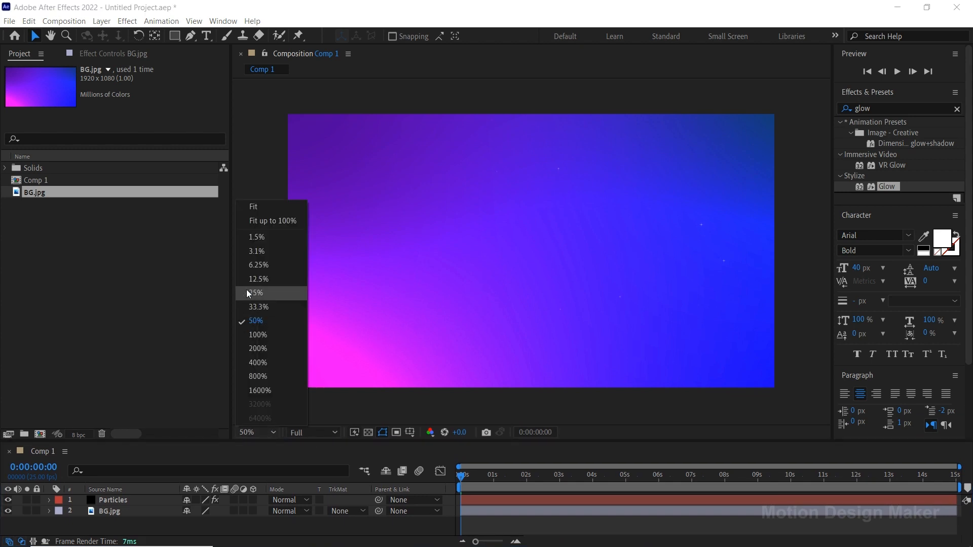
pyautogui.click(258, 209)
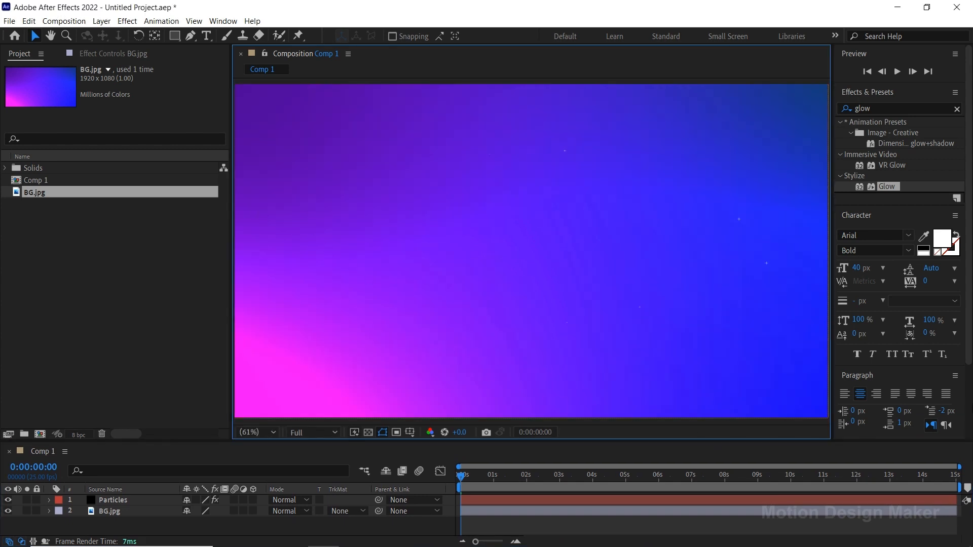
pyautogui.press('space')
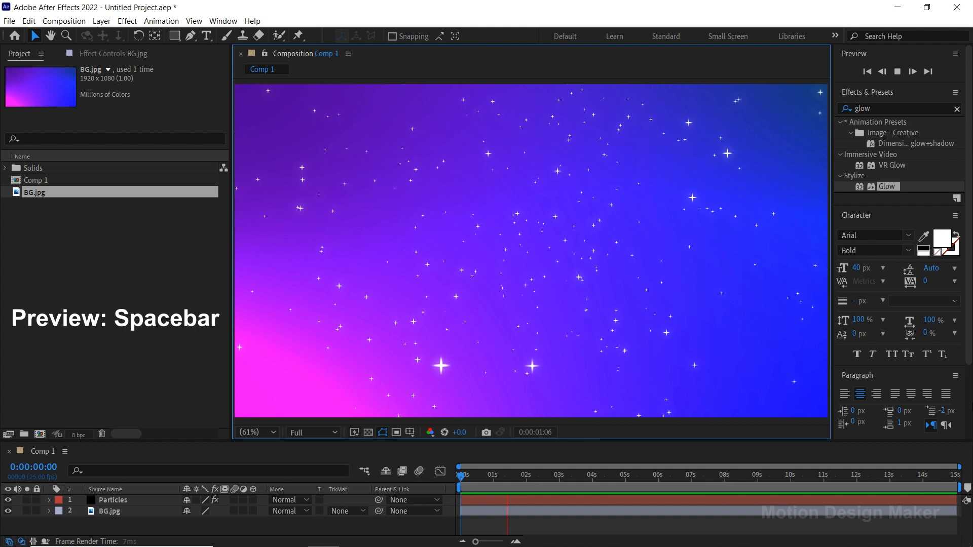